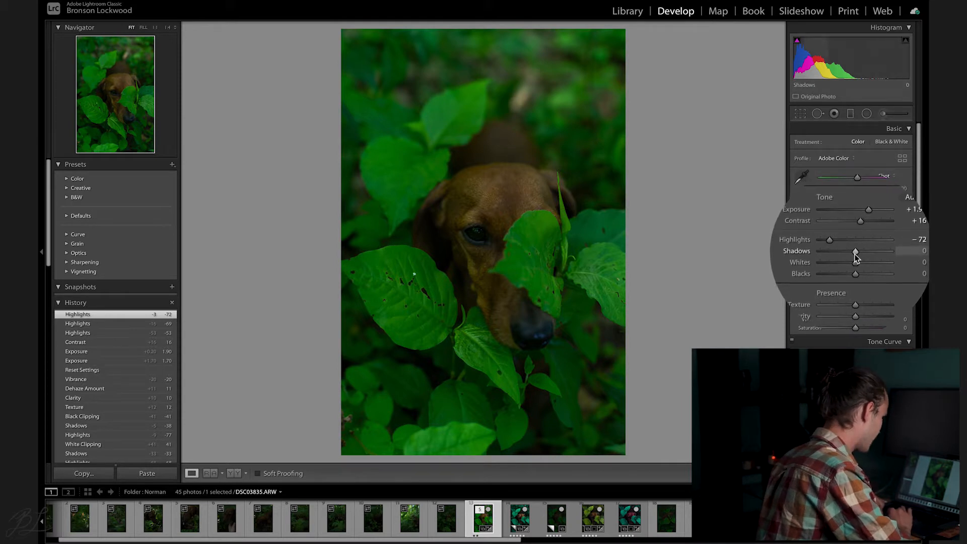
- On the dog photo, set Shadows to −51, Whites +43, Blacks −24, Texture +10, Clarity +9 and Dehaze +12
drag(854, 256, 839, 255)
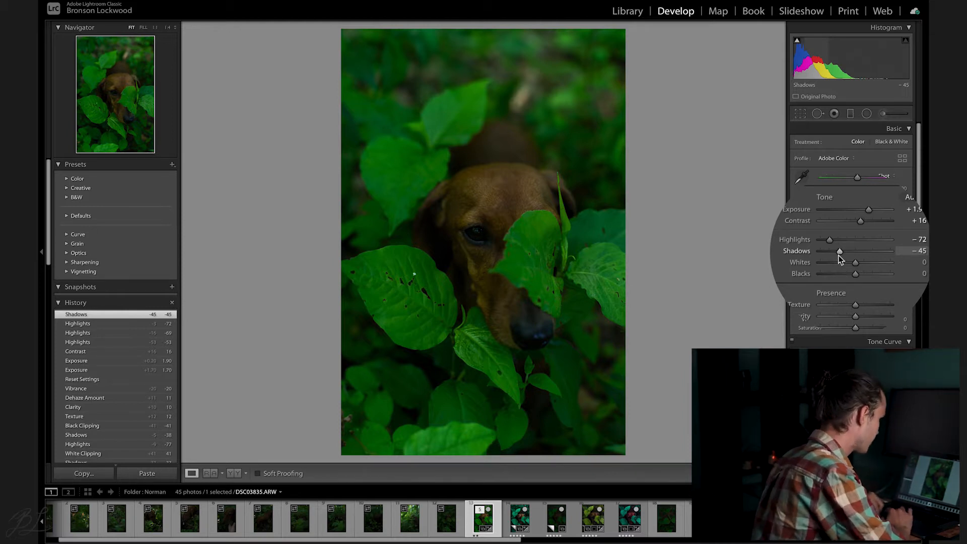
mouse_move(840, 254)
mouse_down()
mouse_move(875, 261)
mouse_move(850, 268)
mouse_up()
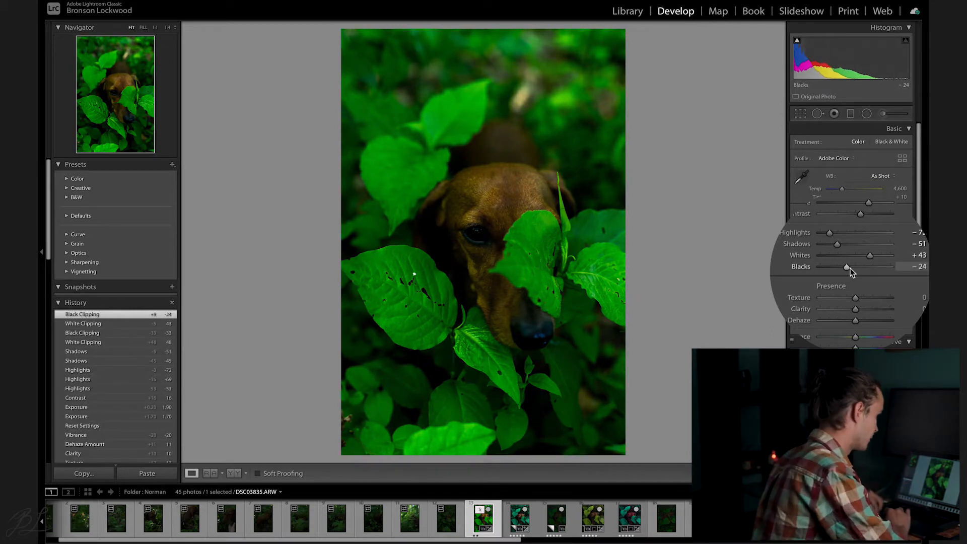
drag(858, 287, 860, 299)
drag(856, 308, 858, 308)
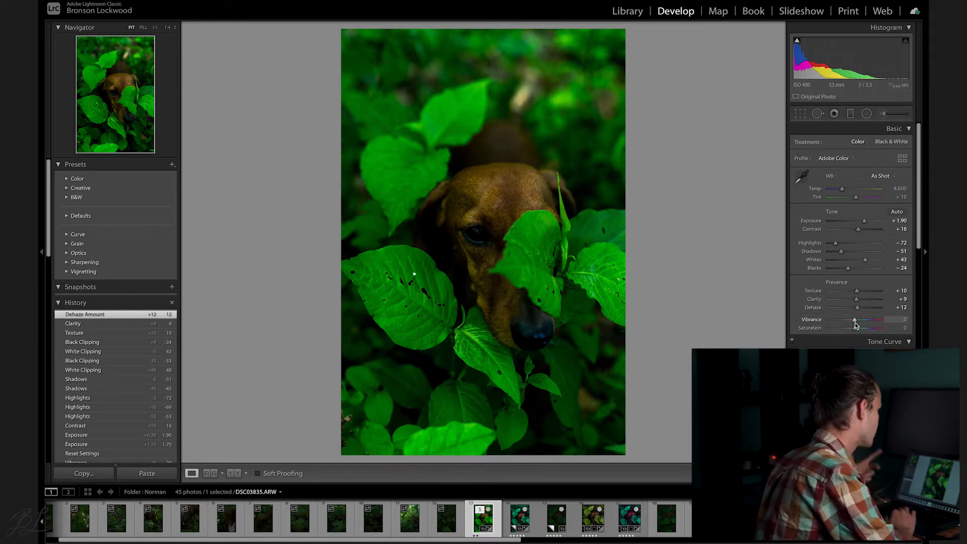
- Set the HSL saturation to Red −56, Orange −32, Yellow −33, Green −61, Aqua −60, Blue −58, Purple −82 and Magenta −84
scroll(855, 327, down, 5)
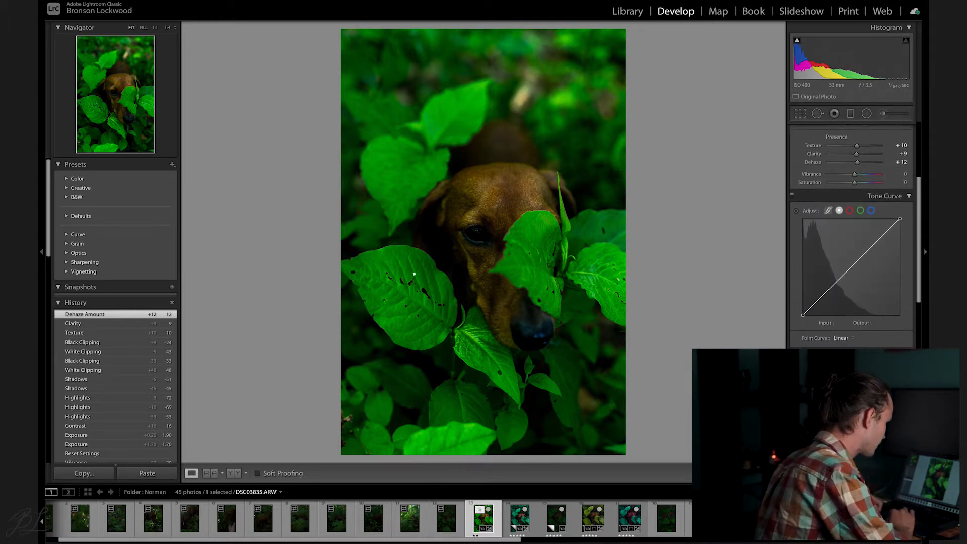
click(832, 360)
drag(857, 384, 827, 445)
click(847, 401)
click(836, 428)
click(827, 448)
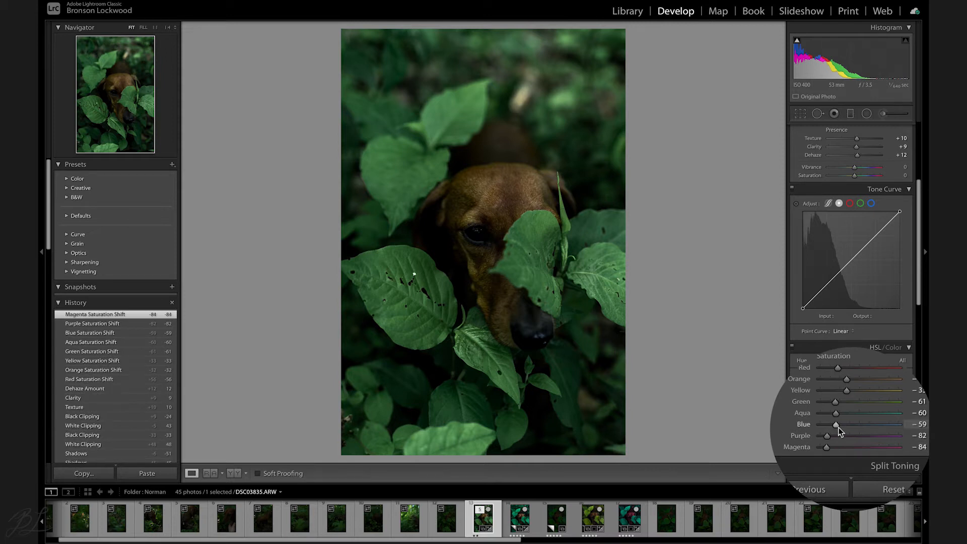
drag(840, 428, 840, 428)
- Set the Green hue to +69 and the luminance of Orange to +45 and Yellow to +44
click(805, 361)
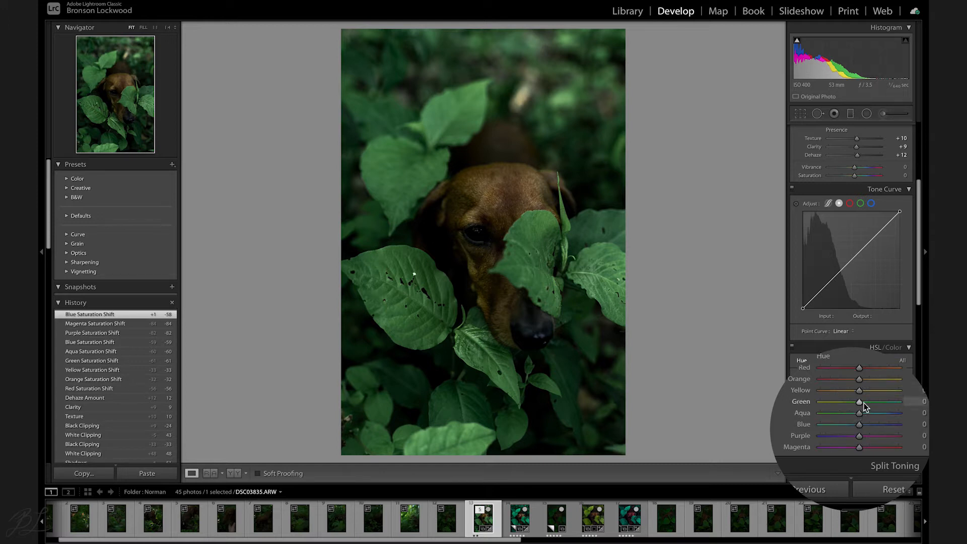
drag(865, 407, 886, 406)
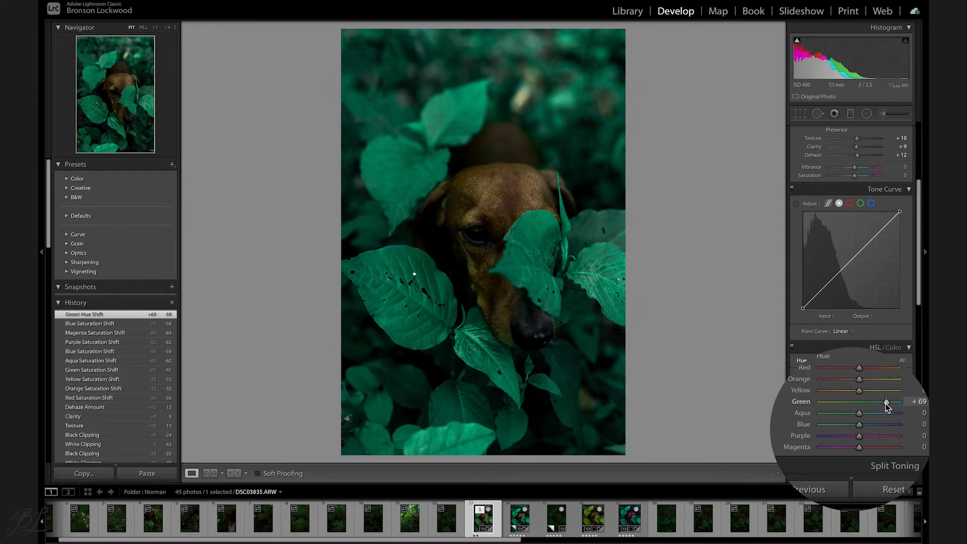
click(831, 360)
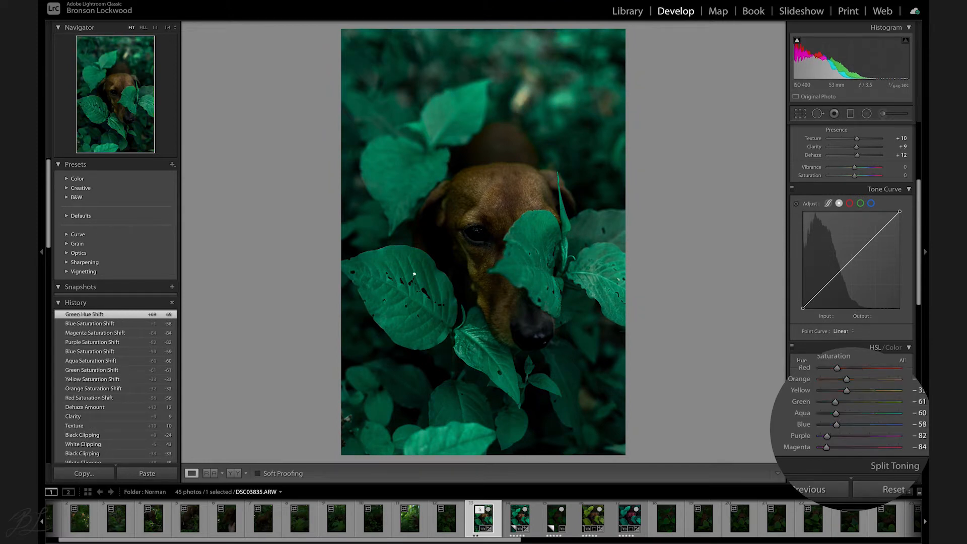
click(868, 361)
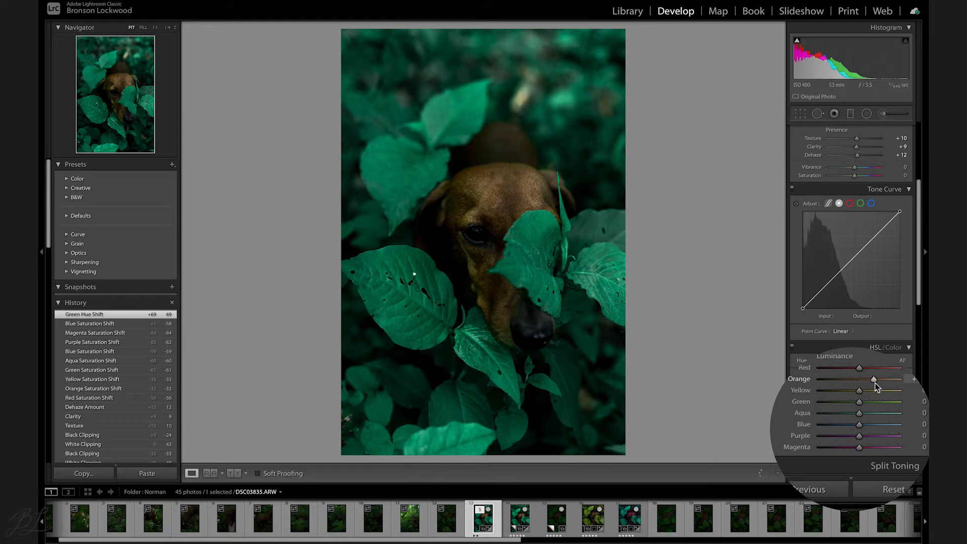
drag(858, 391, 876, 391)
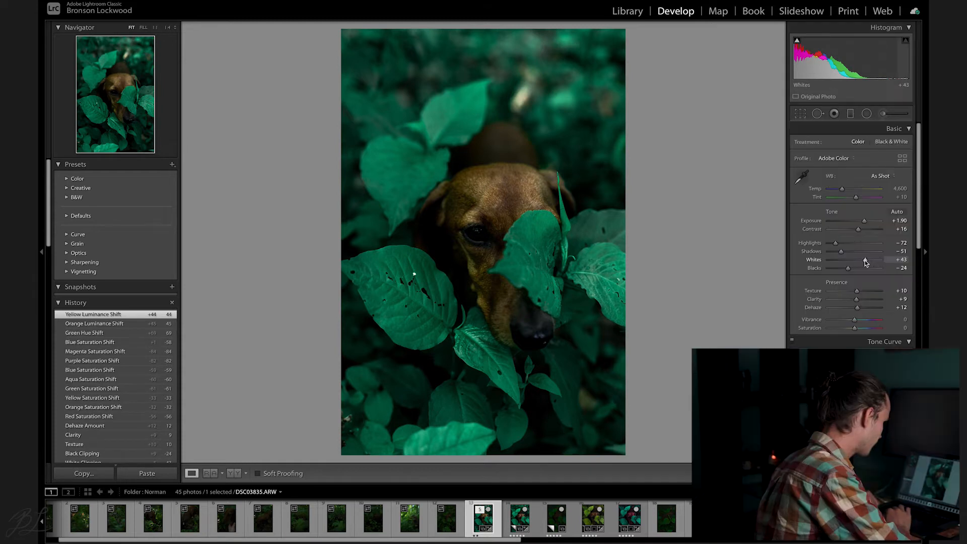
- Set Whites to +43 and Exposure to +1.75, and compare the edit with the original photo
drag(865, 262, 865, 261)
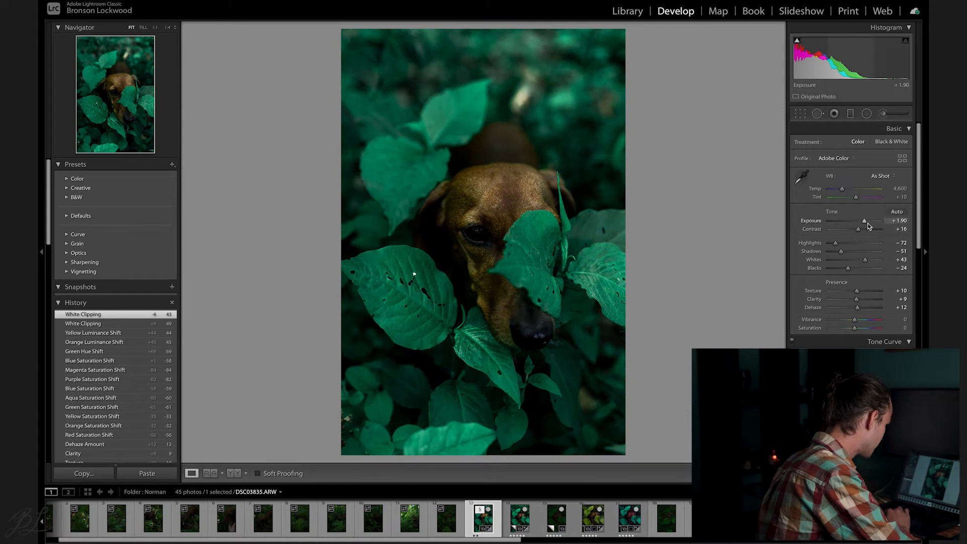
drag(865, 224, 865, 223)
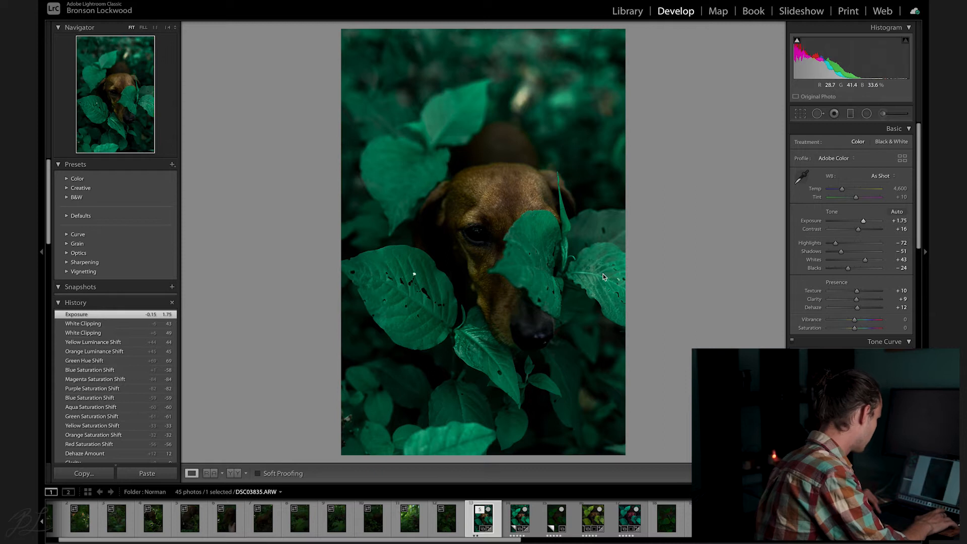
key(backslash)
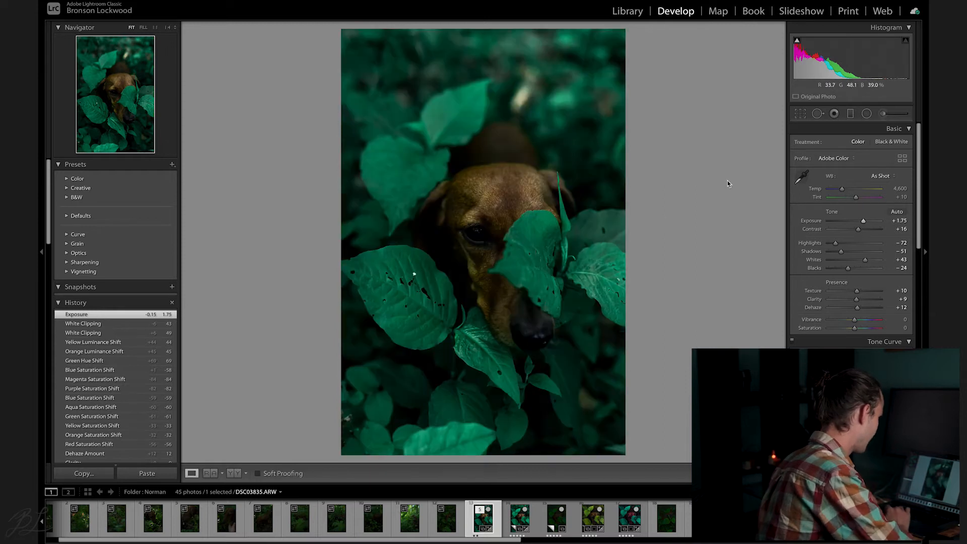
- Heal the small white spot on the large leaf beside the dog with Spot Removal
click(818, 114)
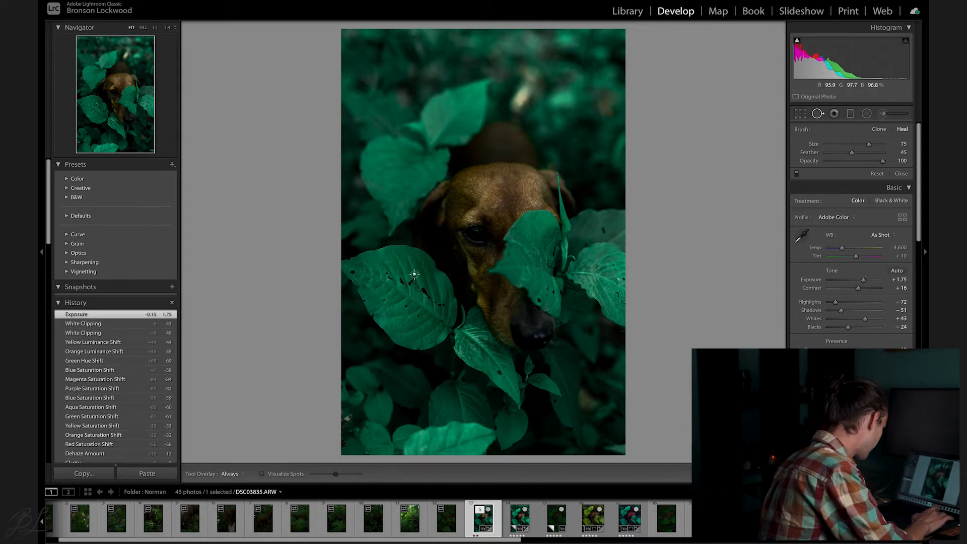
click(414, 275)
key(q)
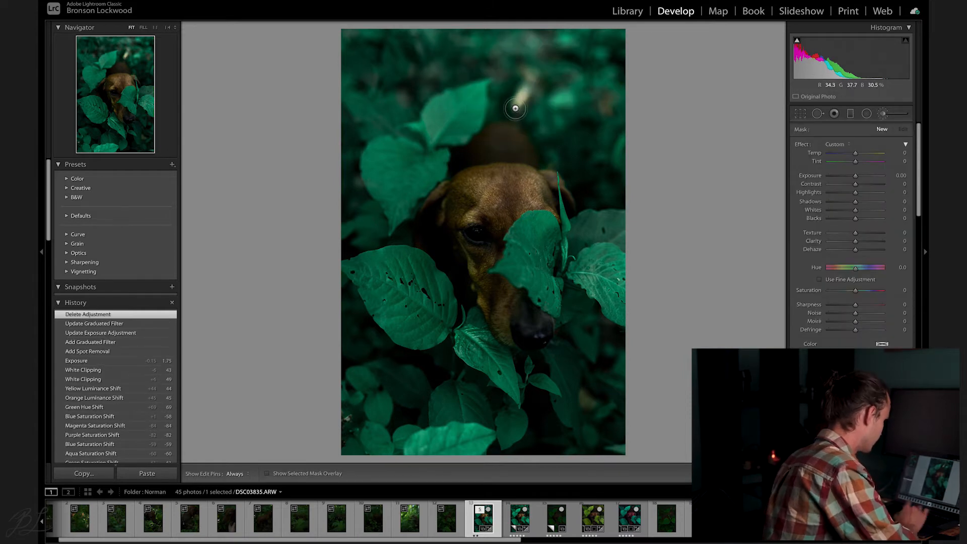
- Paint an Adjustment Brush mask over the bright spot in the background above the dog and check its coverage with the overlay
click(516, 107)
drag(516, 107, 527, 89)
key(h)
click(534, 79)
key(o)
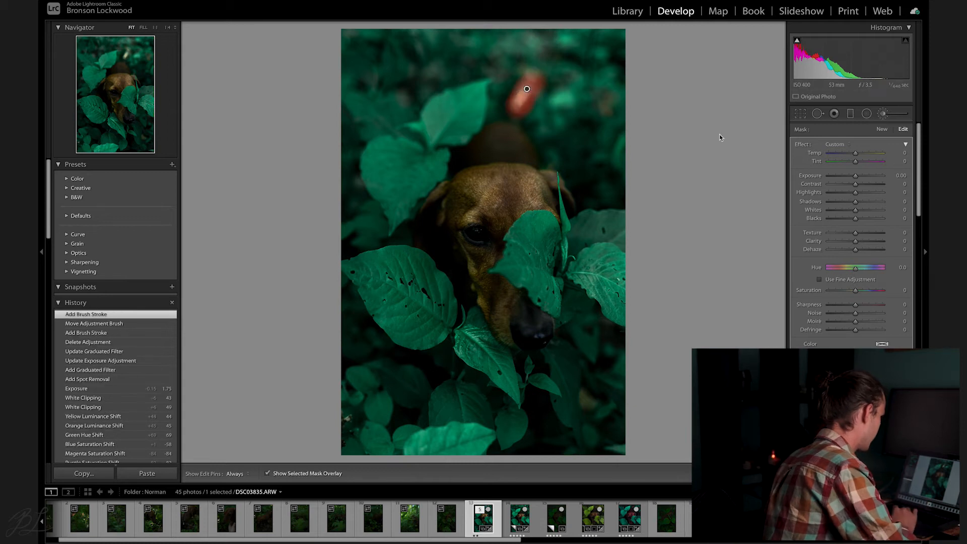
key(o)
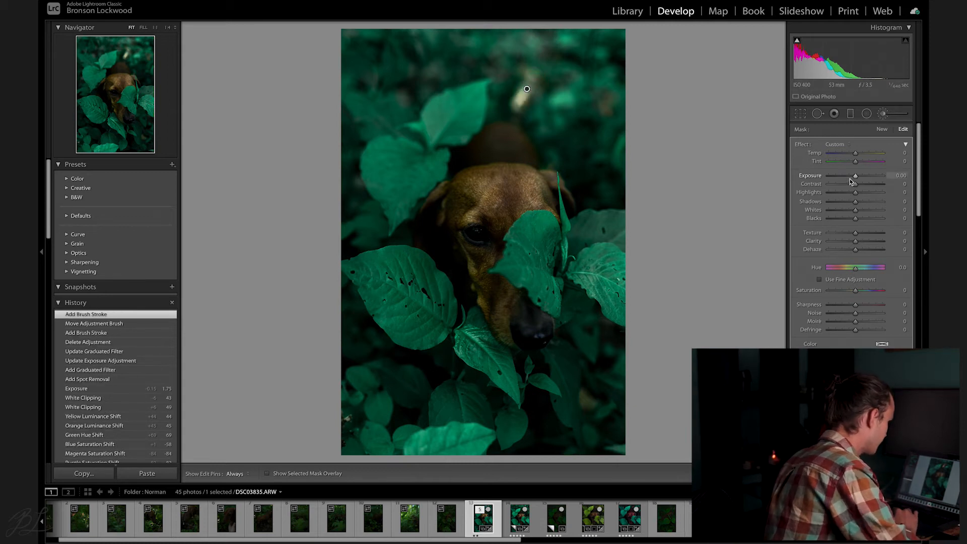
- Lower the exposure of the brushed background spot to about −0.79 and finish the local adjustment
drag(855, 176, 852, 177)
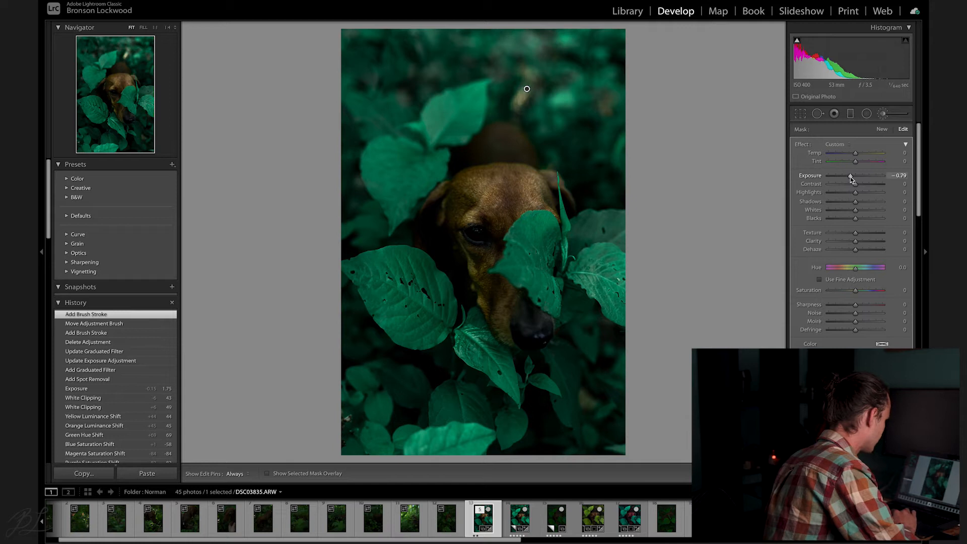
drag(850, 177, 850, 176)
key(k)
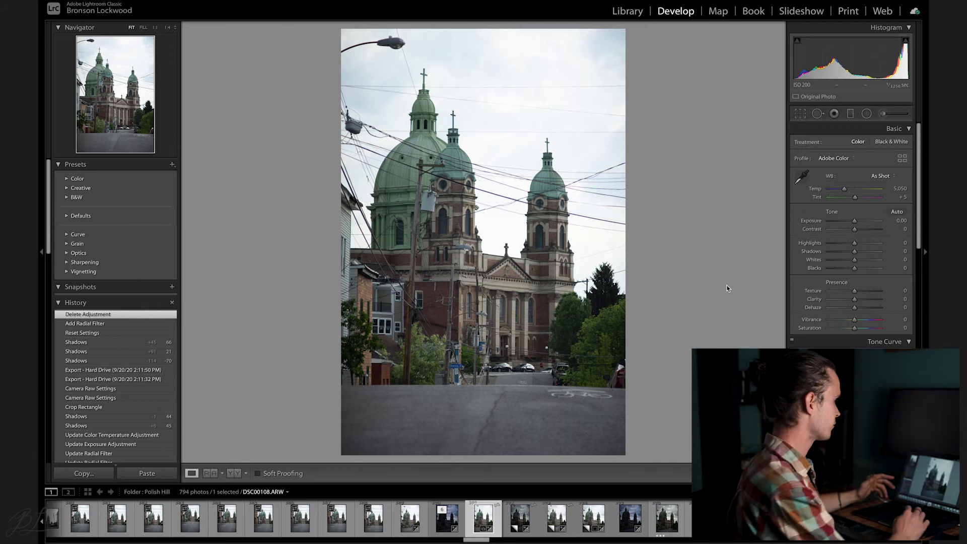
- On the church photo, set Exposure to −0.90, Tint to +13, Contrast to +18 and Highlights to −100
drag(860, 224, 846, 223)
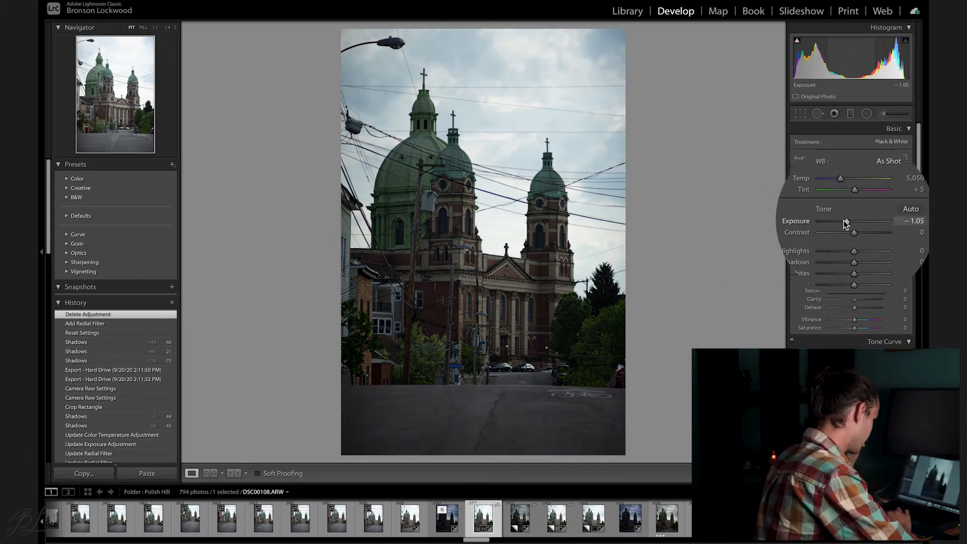
drag(846, 223, 860, 196)
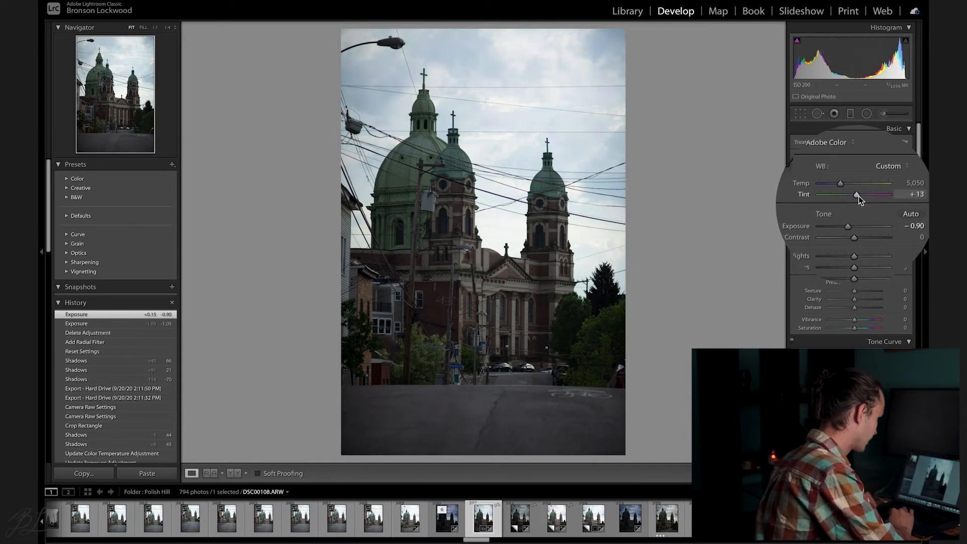
drag(856, 234, 862, 234)
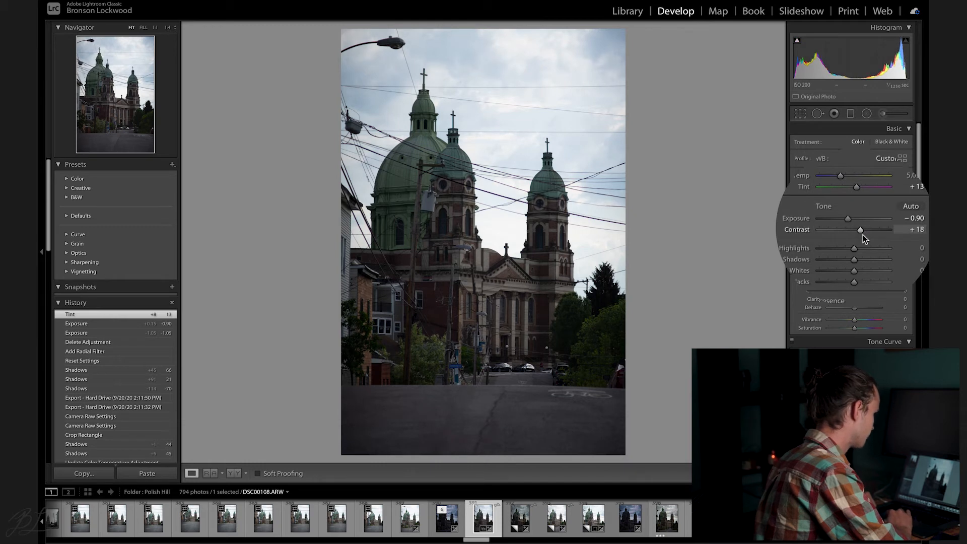
drag(854, 250, 814, 270)
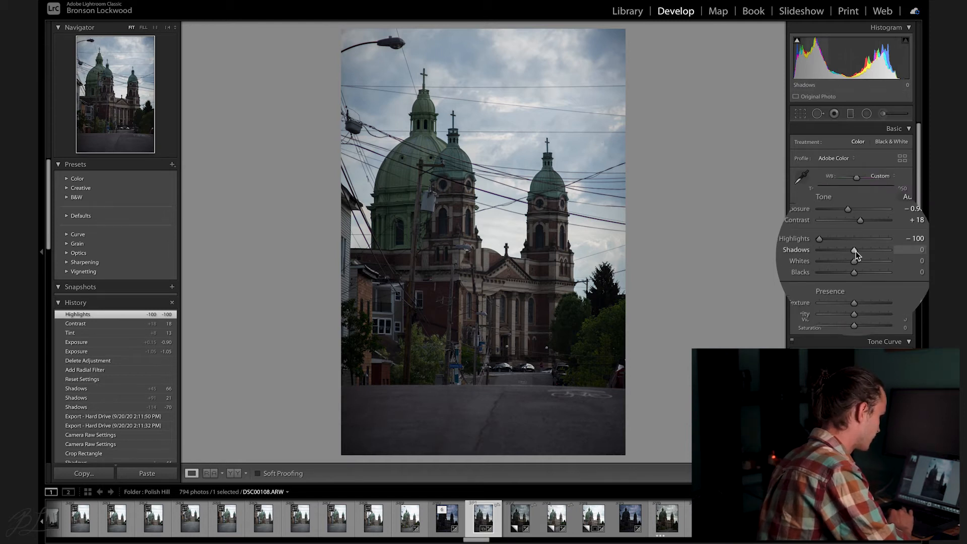
- Darken the church photo to Exposure −2.00 with Shadows +42, Whites +45 and Blacks −53
drag(848, 211, 841, 211)
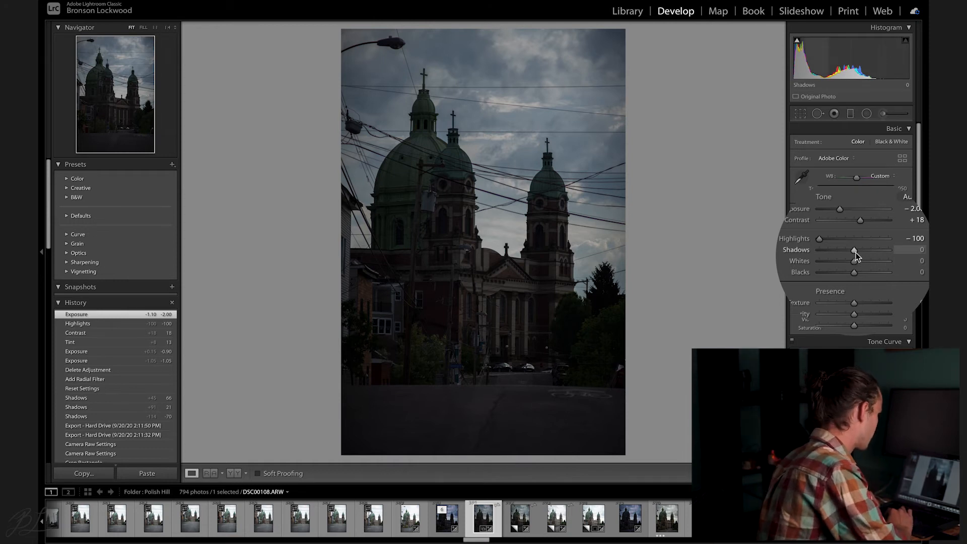
drag(859, 252, 868, 256)
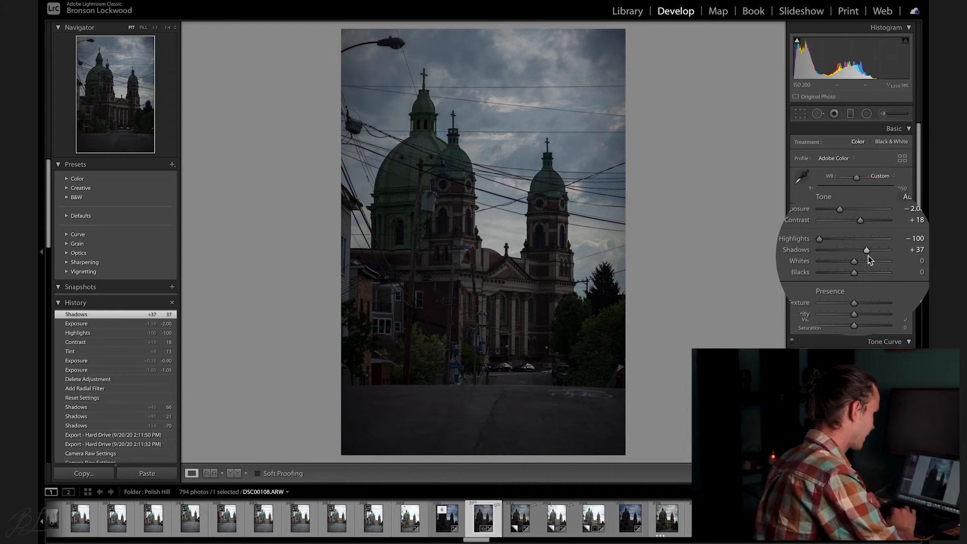
drag(869, 256, 836, 269)
- Brush over the church towers and facade with the Adjustment Brush and set the mask's exposure to 0.16
key(shift+m)
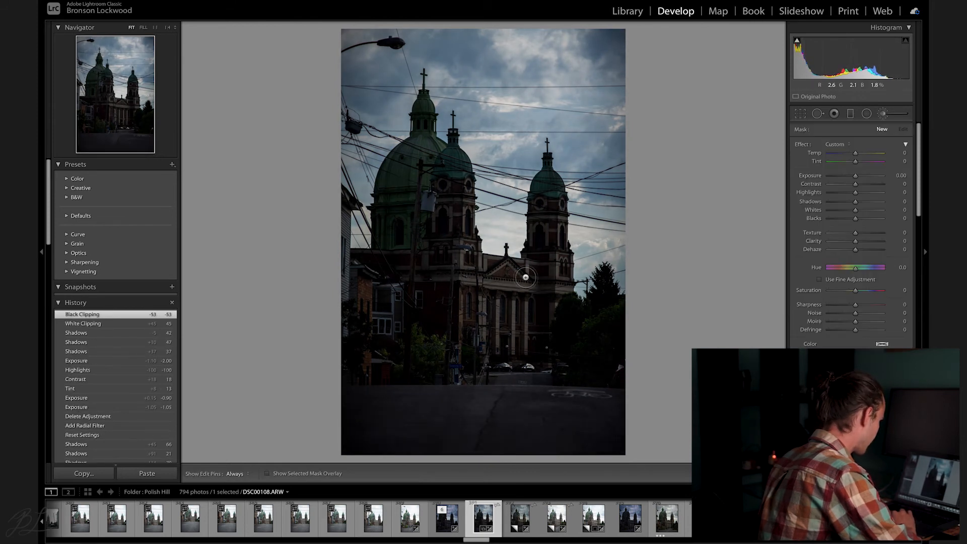
key(h)
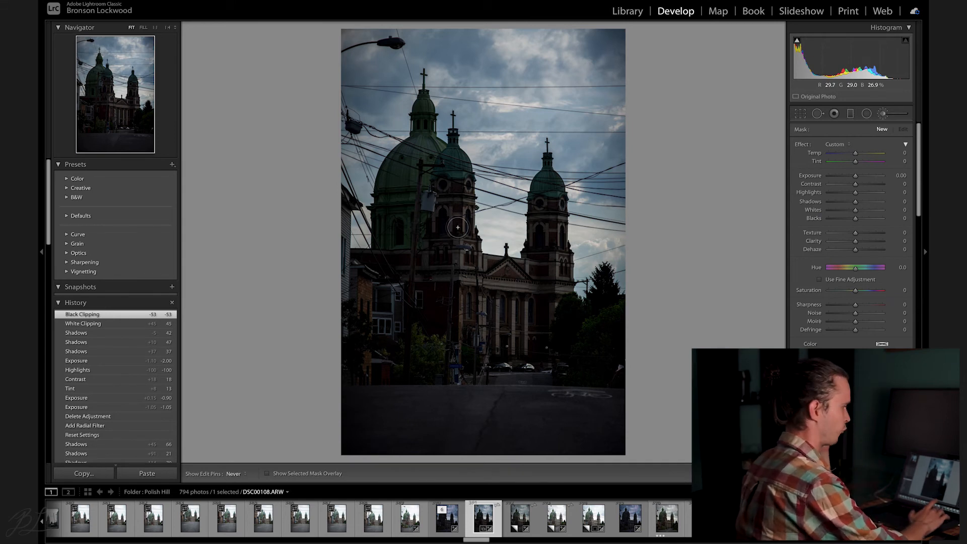
drag(459, 180, 448, 160)
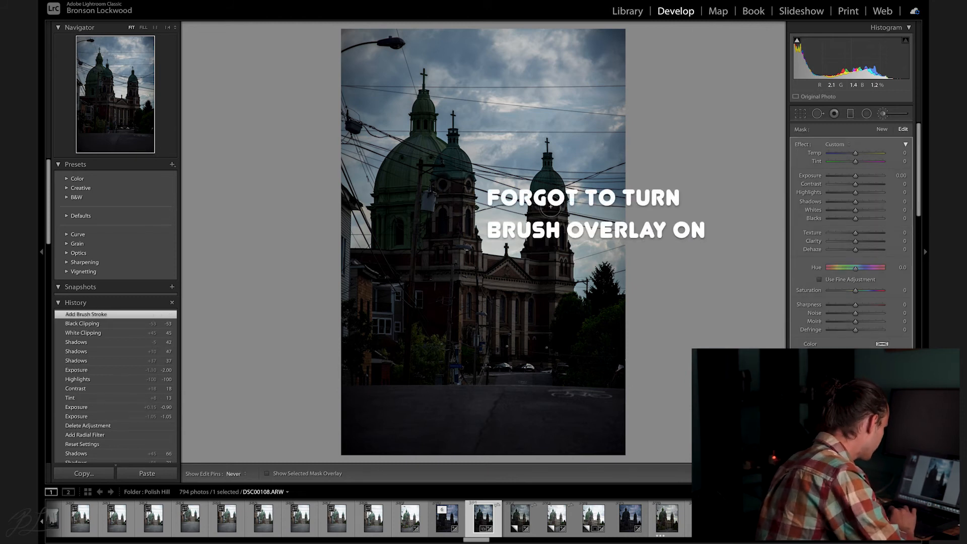
drag(860, 180, 856, 180)
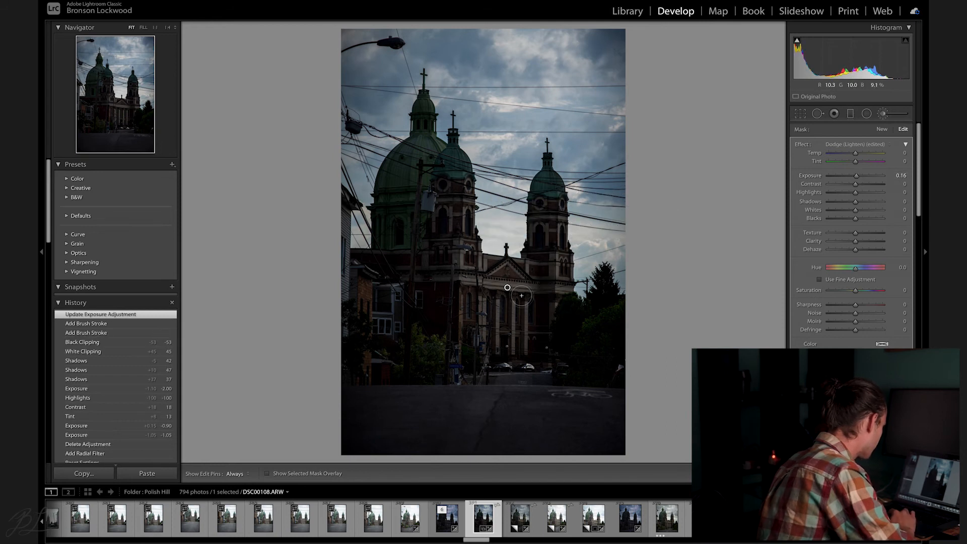
- Extend the brush mask over the columns of the church facade and raise its exposure to 0.53
key(h)
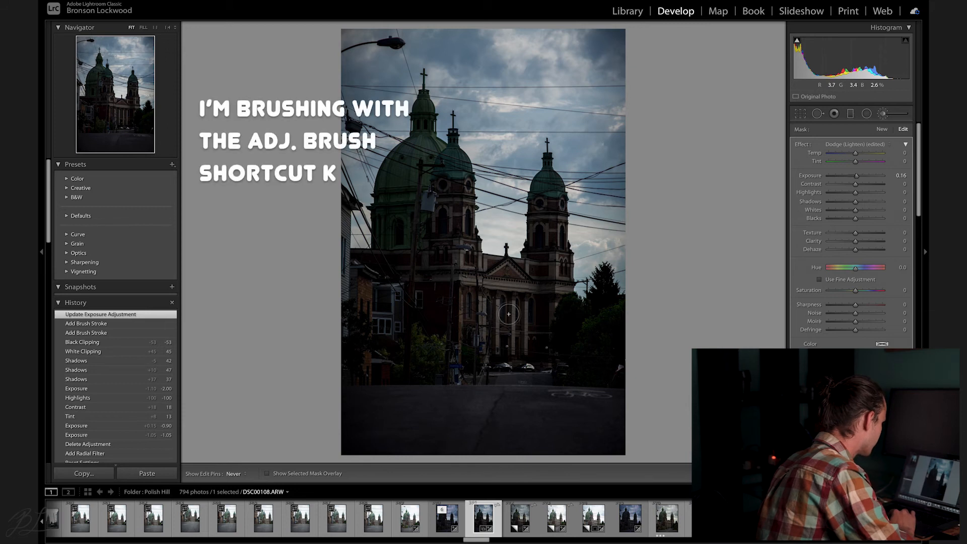
drag(529, 314, 522, 333)
key(h)
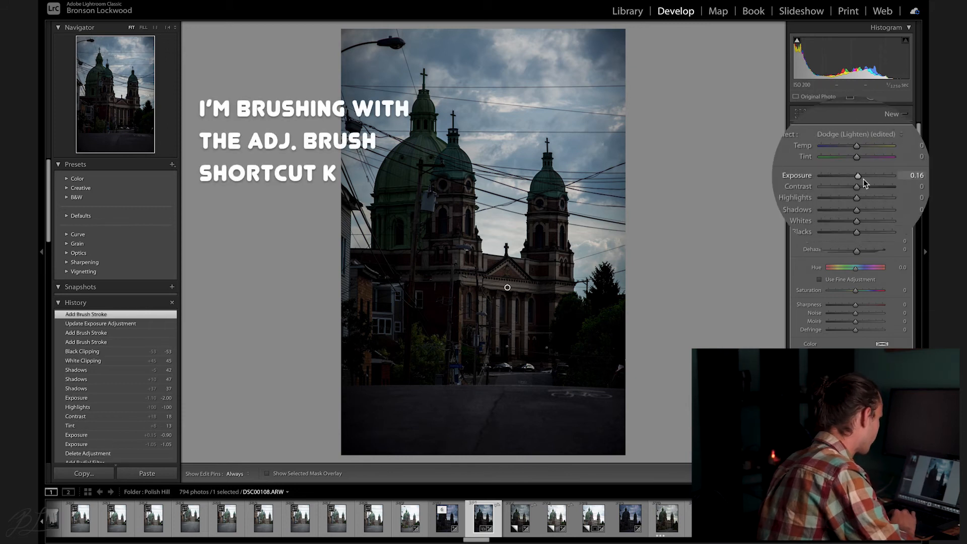
drag(859, 180, 860, 180)
- Add more lightening brush strokes beside the church entrance and on the separate smaller tower, and finish the brush adjustment
key(h)
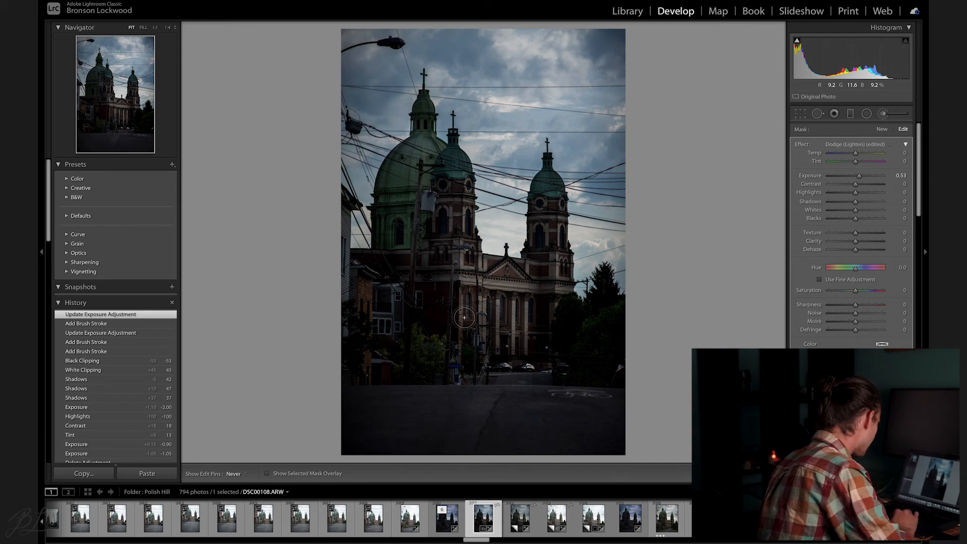
click(471, 330)
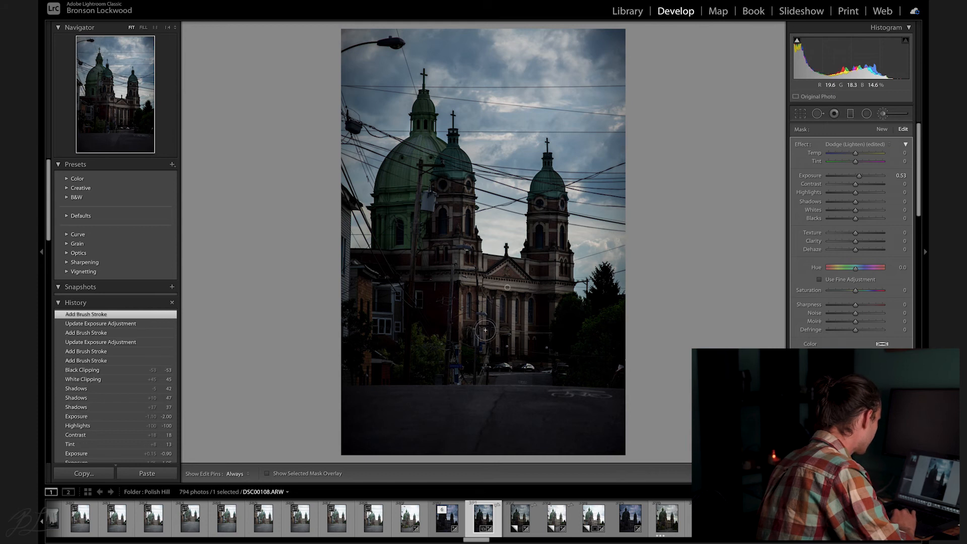
drag(551, 230, 551, 227)
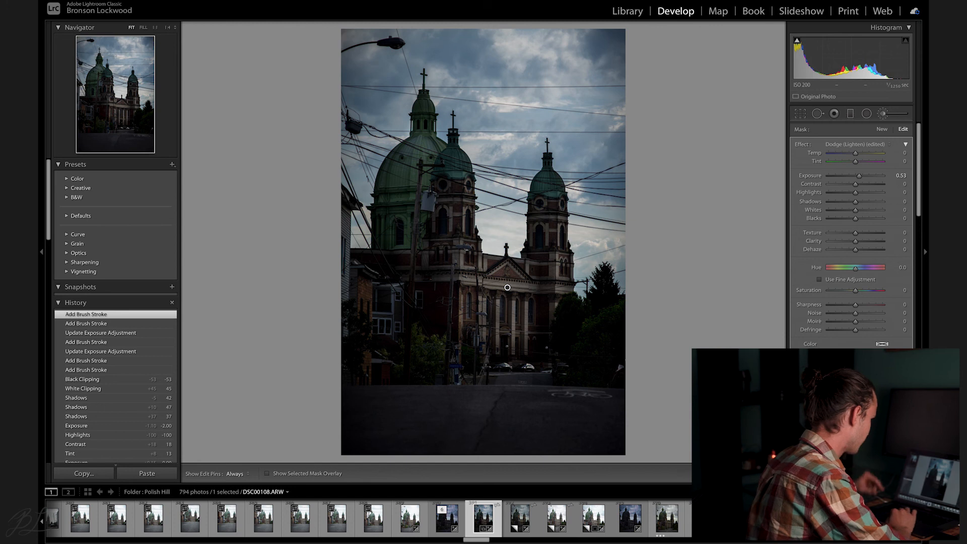
key(k)
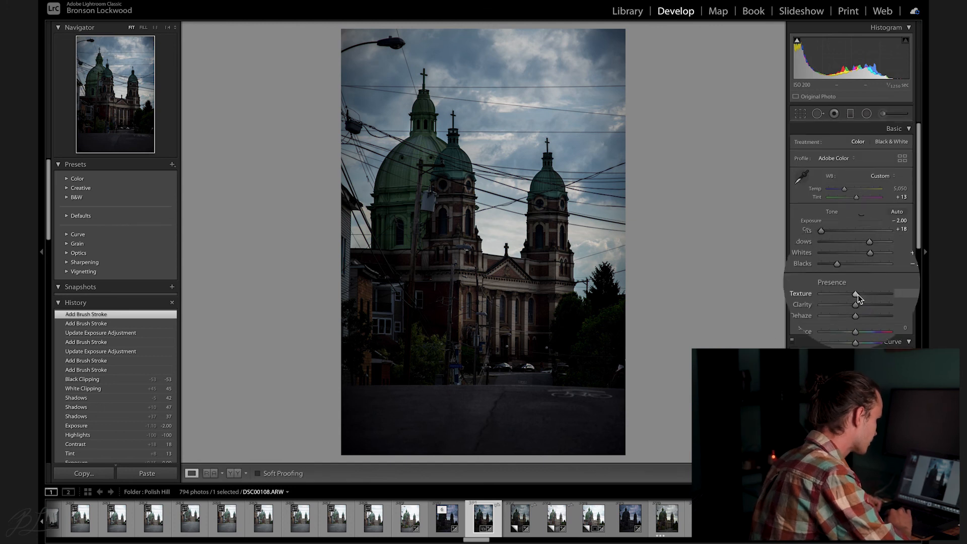
- Set the church photo's Texture to +11, Clarity to +10, Dehaze to +10 and Saturation to −20
drag(856, 295, 860, 309)
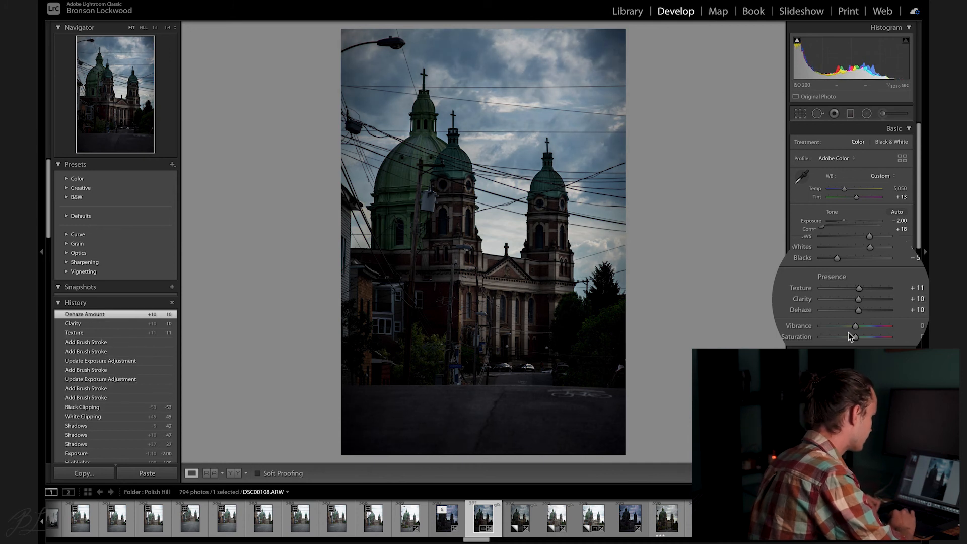
drag(846, 330, 851, 333)
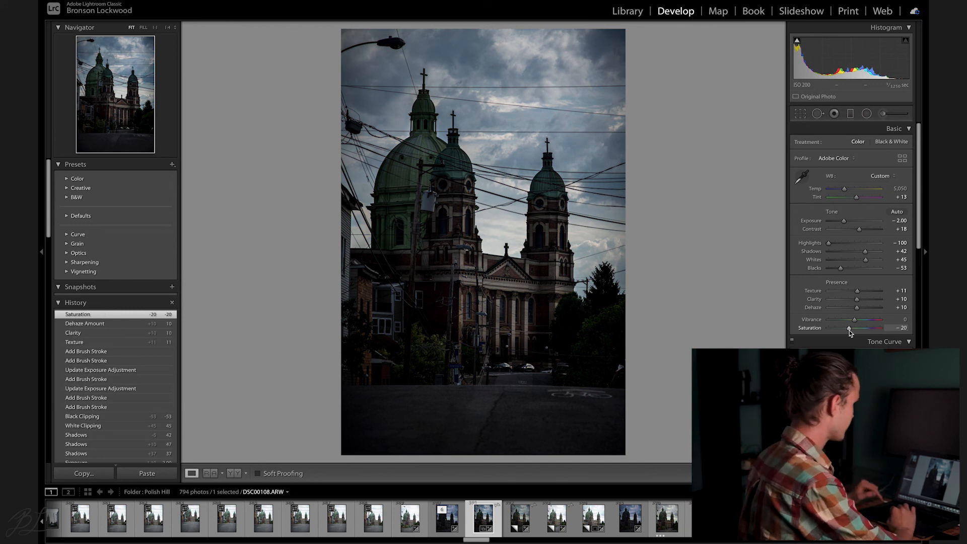